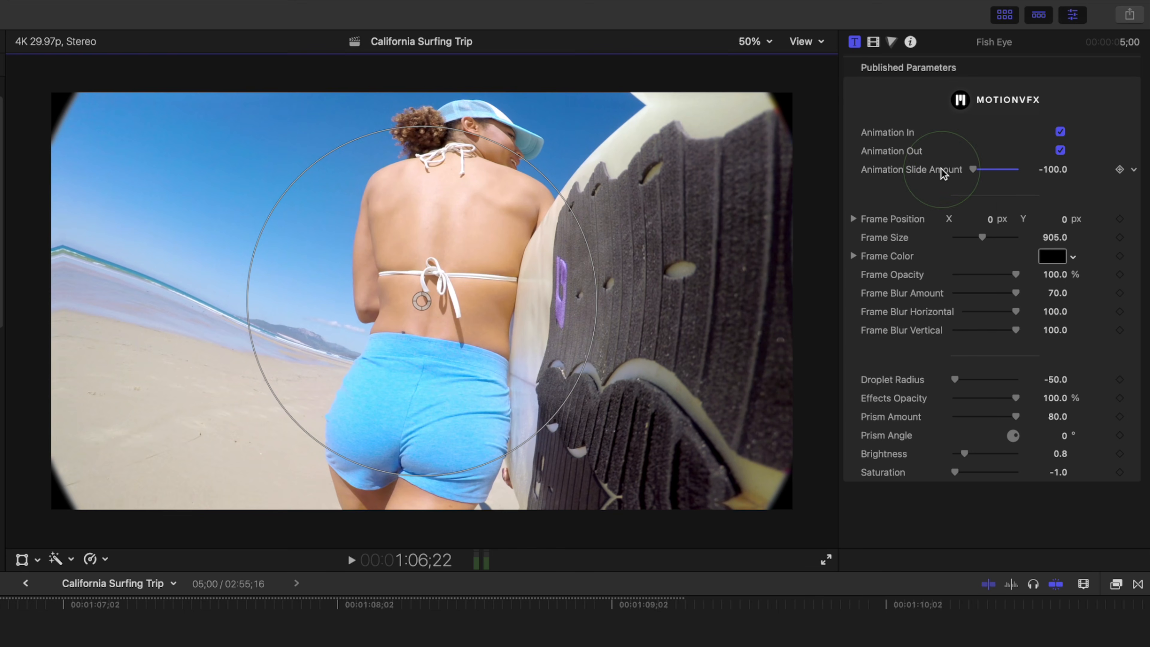
Step: Change the Fish Eye effect's Frame Color from black to the grey Iron pencil shade
click(1051, 256)
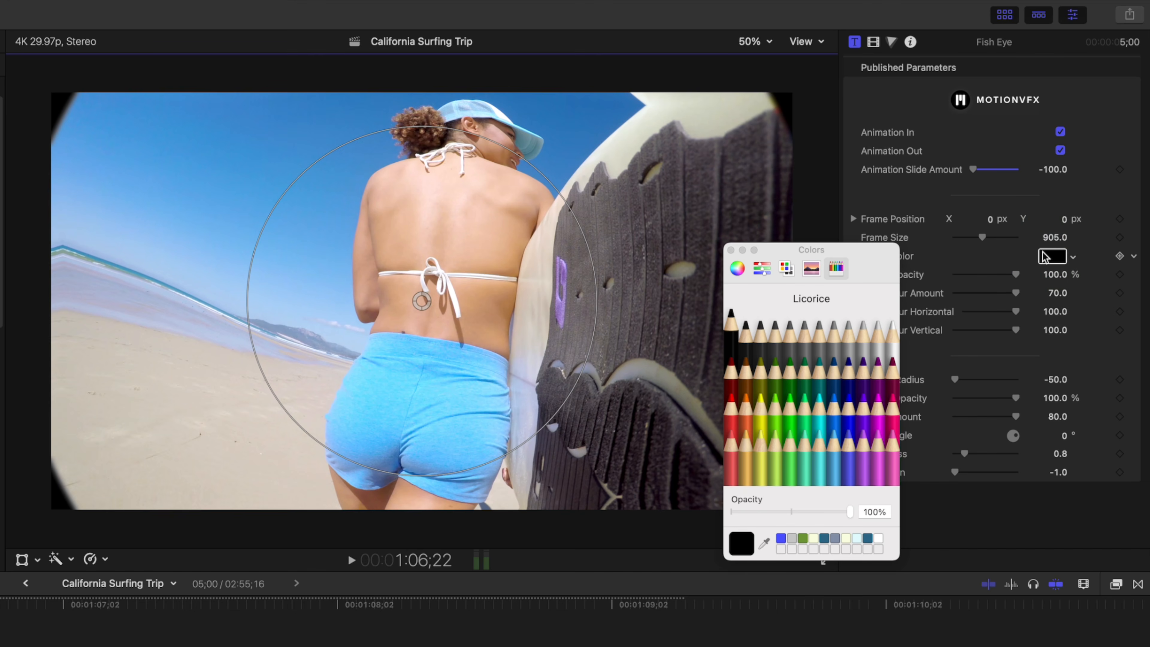
click(777, 350)
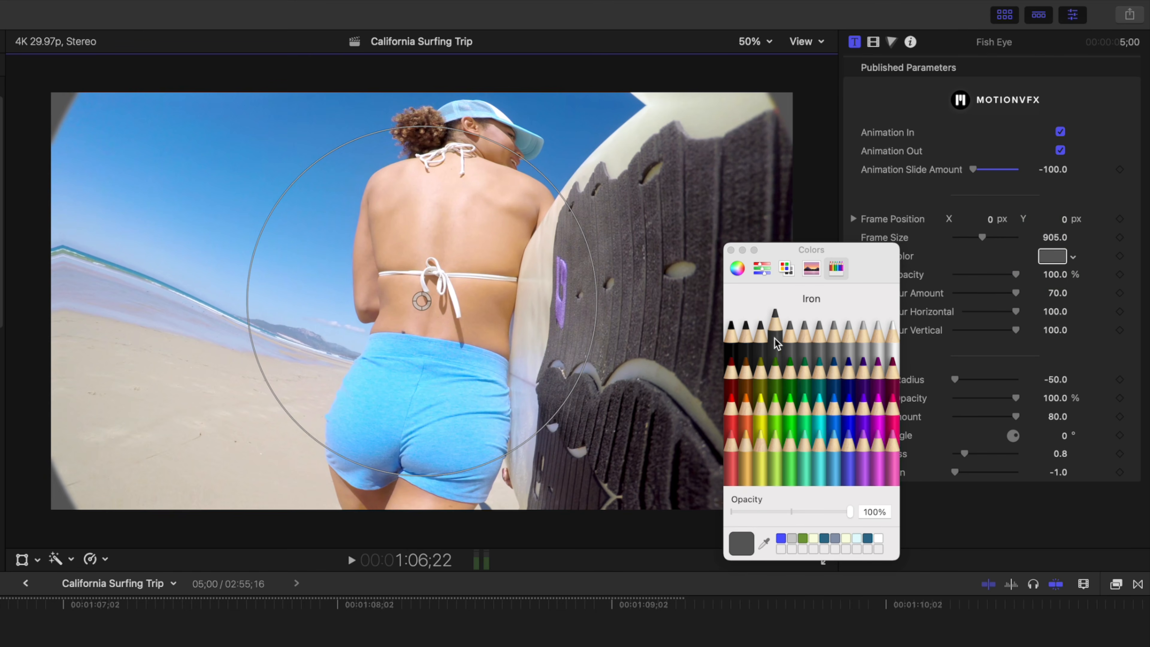
click(731, 250)
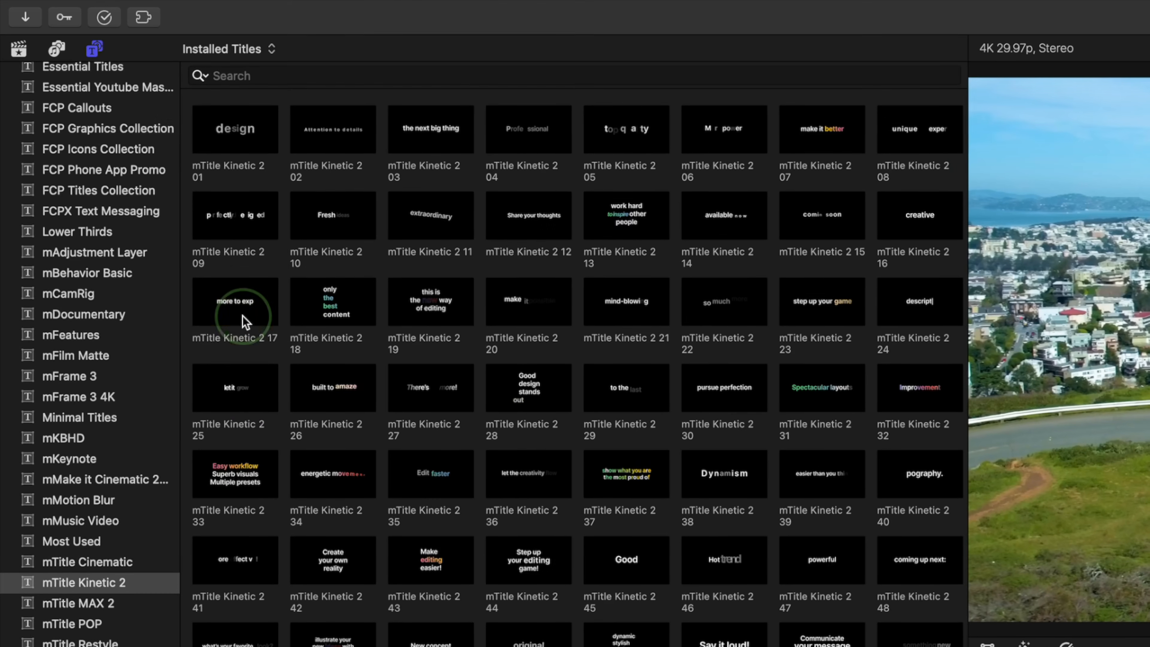
Step: Make mTitle Kinetic 2 17 the default title and add it to the timeline
click(122, 161)
right_click(245, 322)
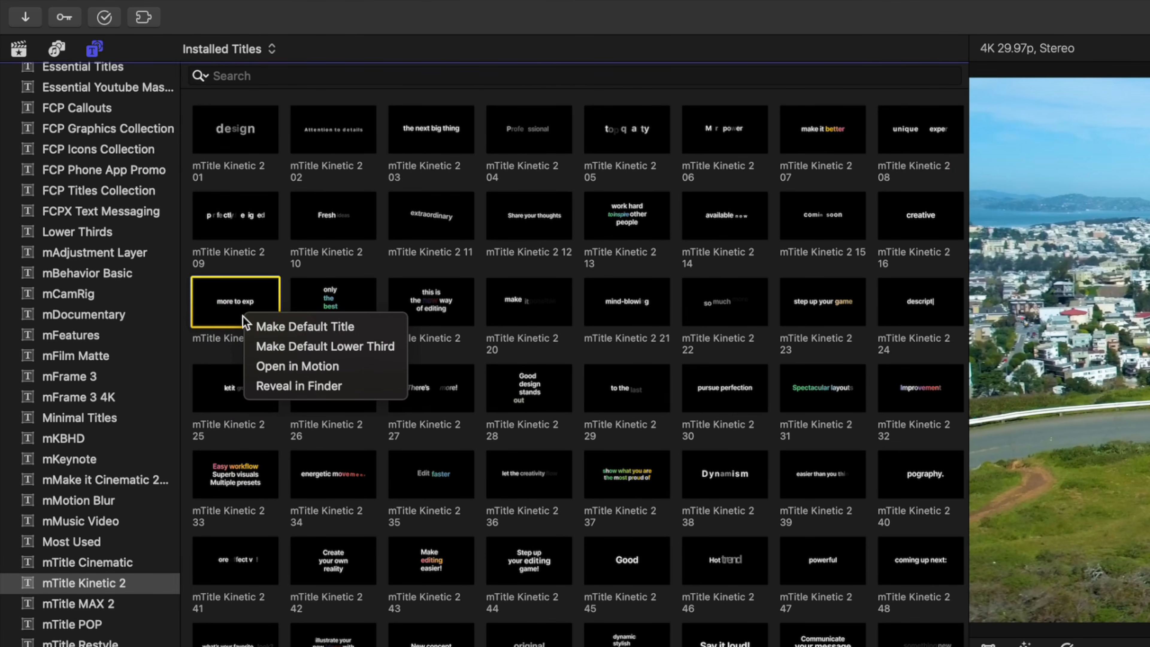
click(259, 327)
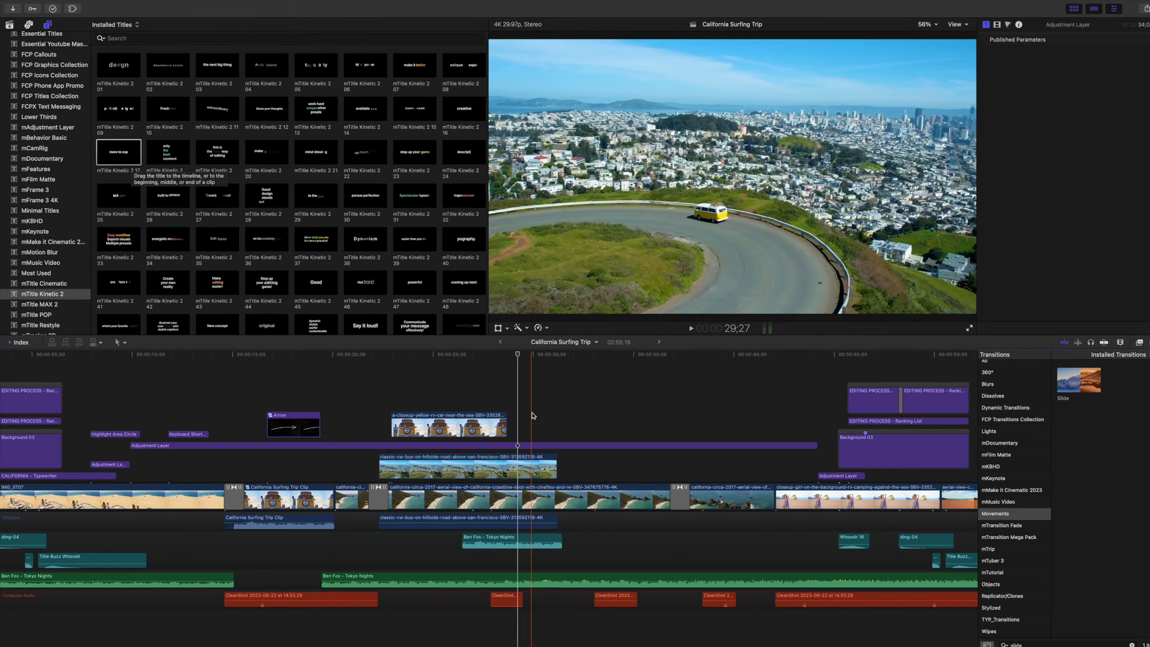
key(ctrl+t)
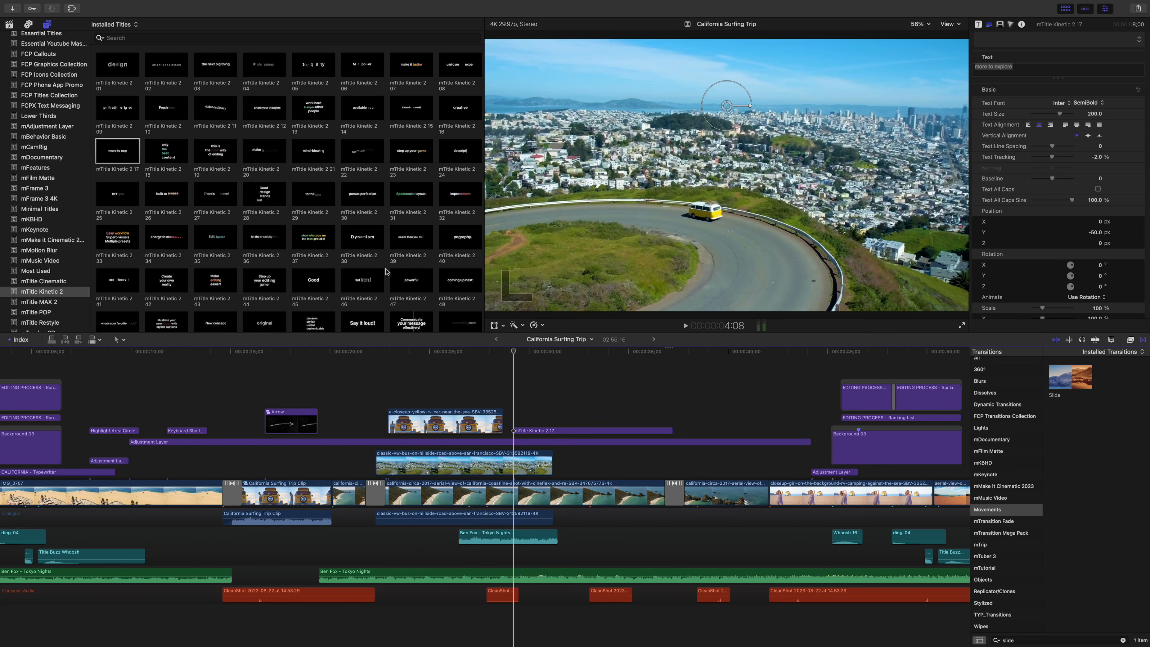
Step: Make mTitle Kinetic 2 38 'Dynamism' the default lower third and add it at about 37 seconds
click(363, 245)
right_click(365, 245)
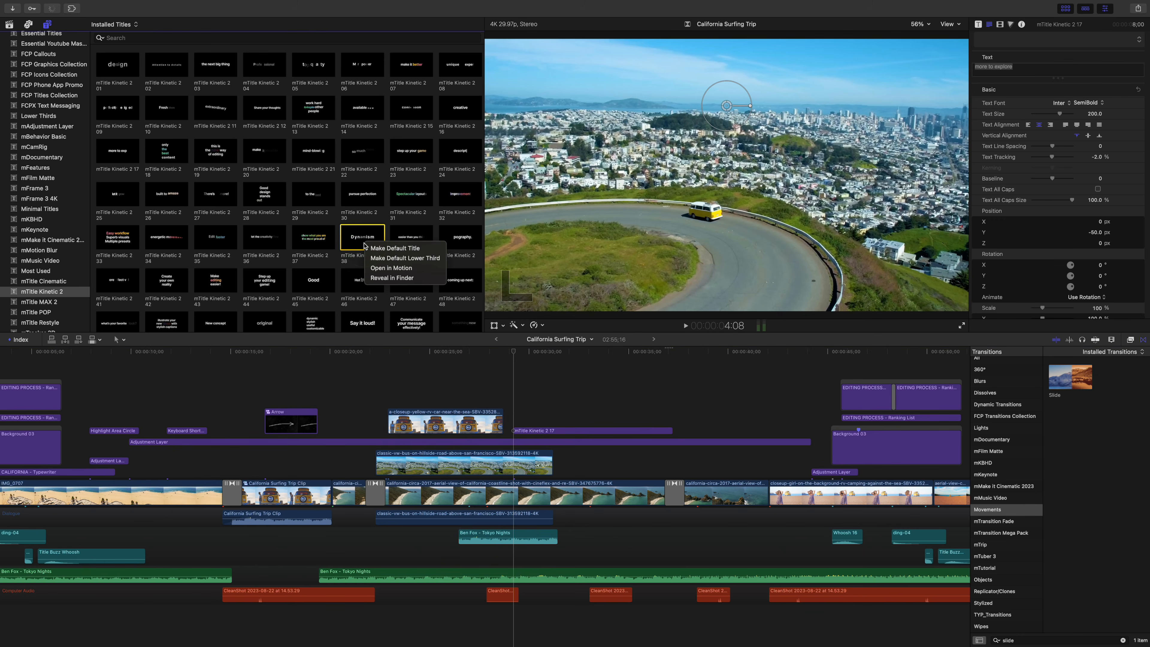
click(374, 258)
click(673, 406)
key(shift+ctrl+t)
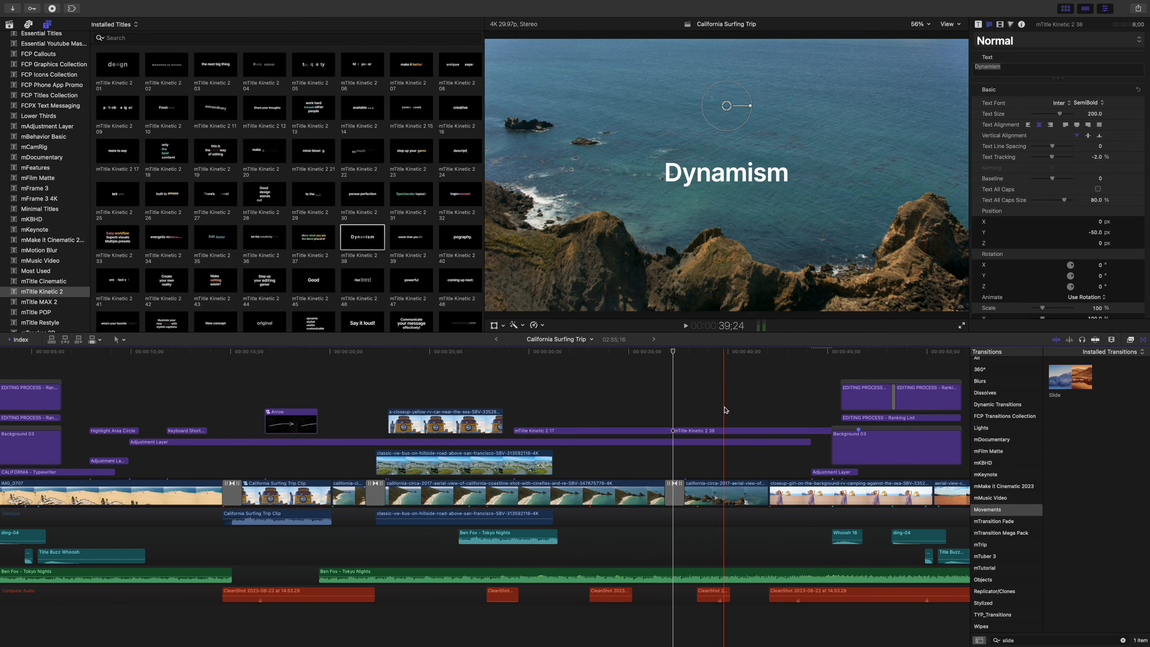
click(723, 433)
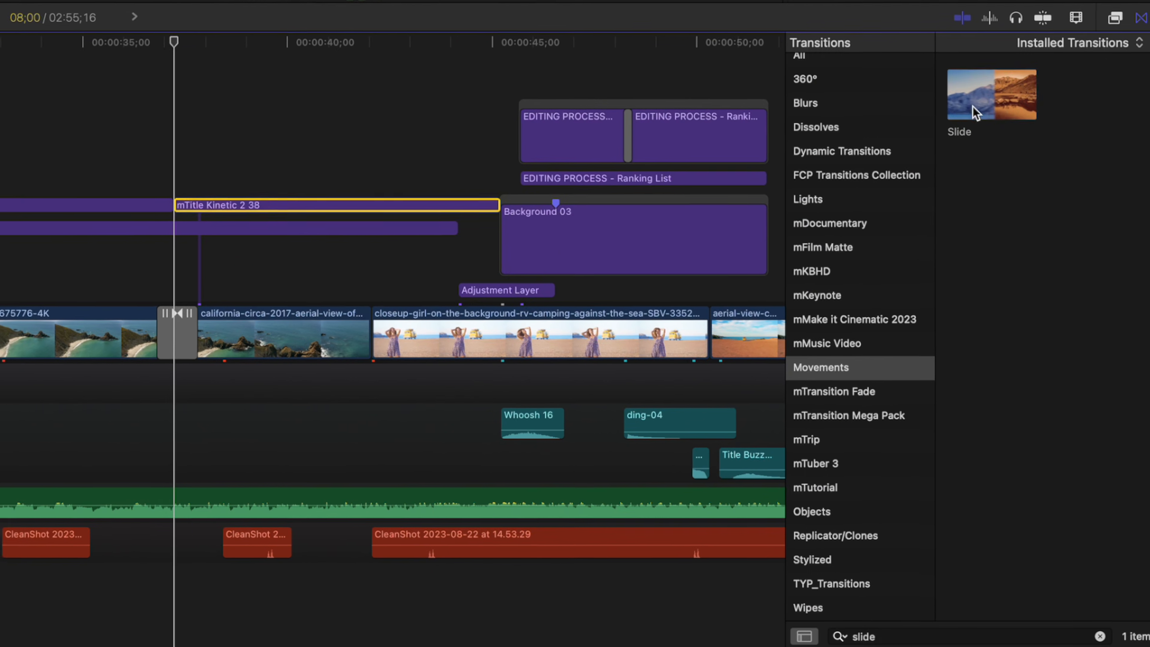
click(1069, 381)
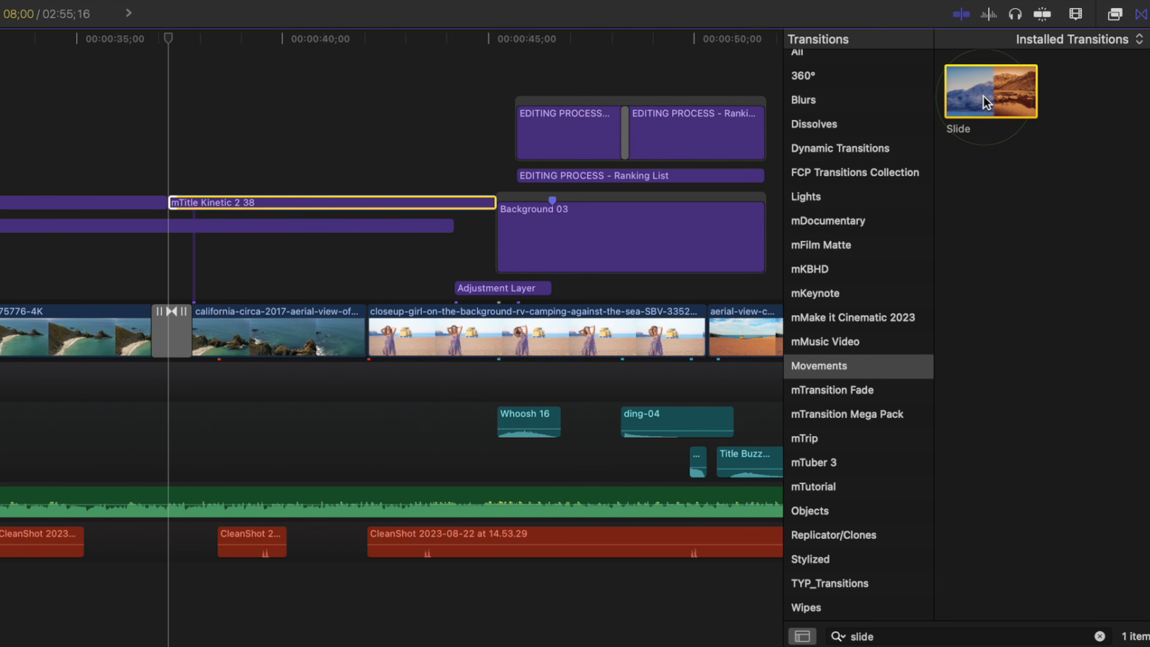
Step: Make Slide the default transition, add it to a timeline clip, and play it back
right_click(986, 96)
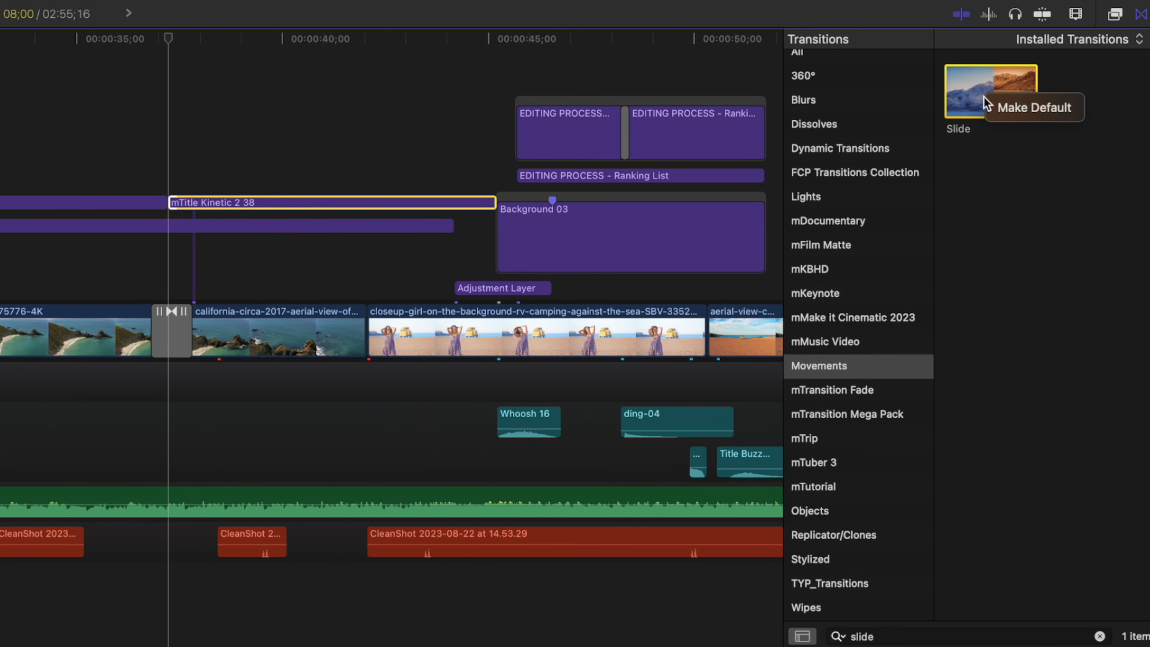
click(1013, 110)
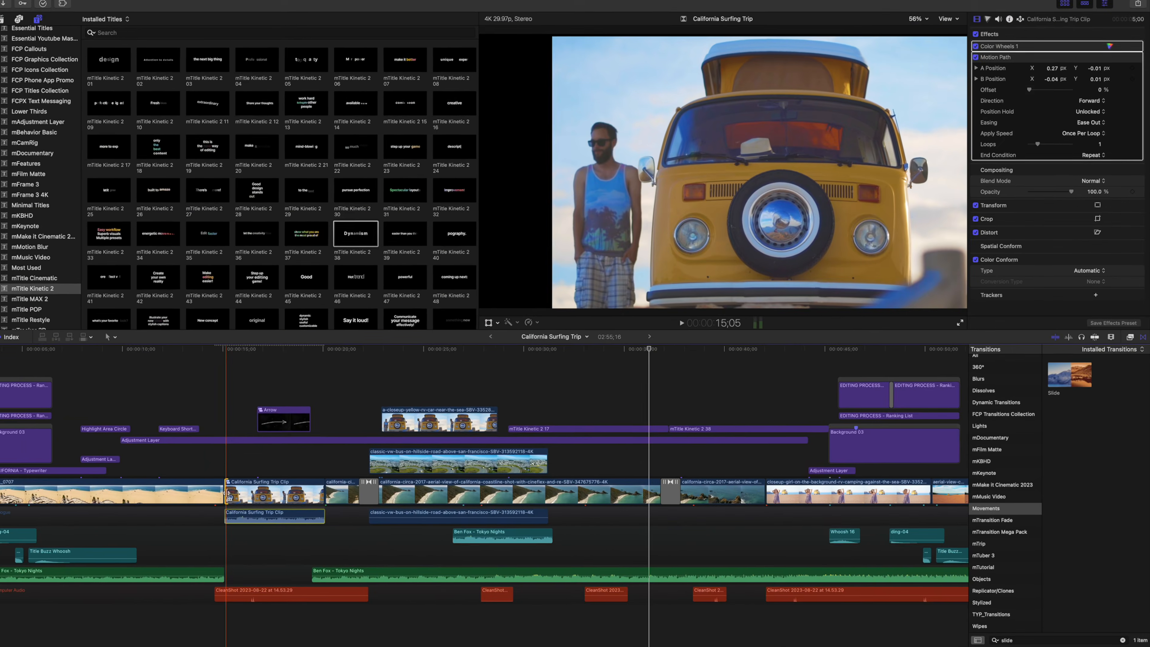
click(236, 494)
key(super+t)
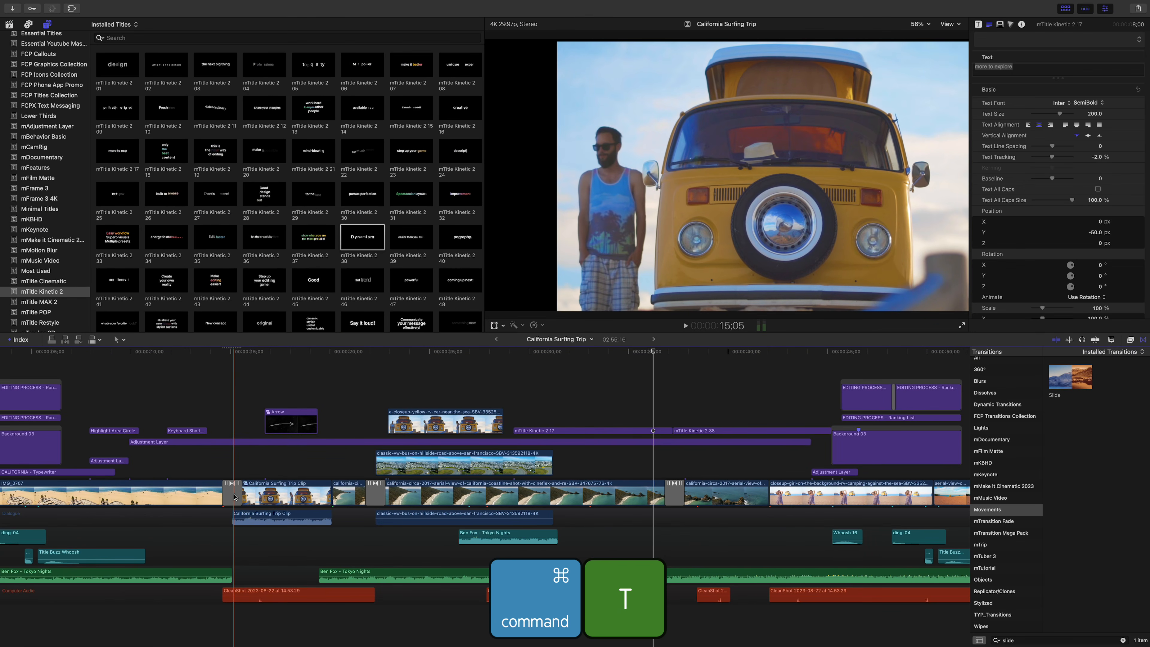
click(222, 476)
key(space)
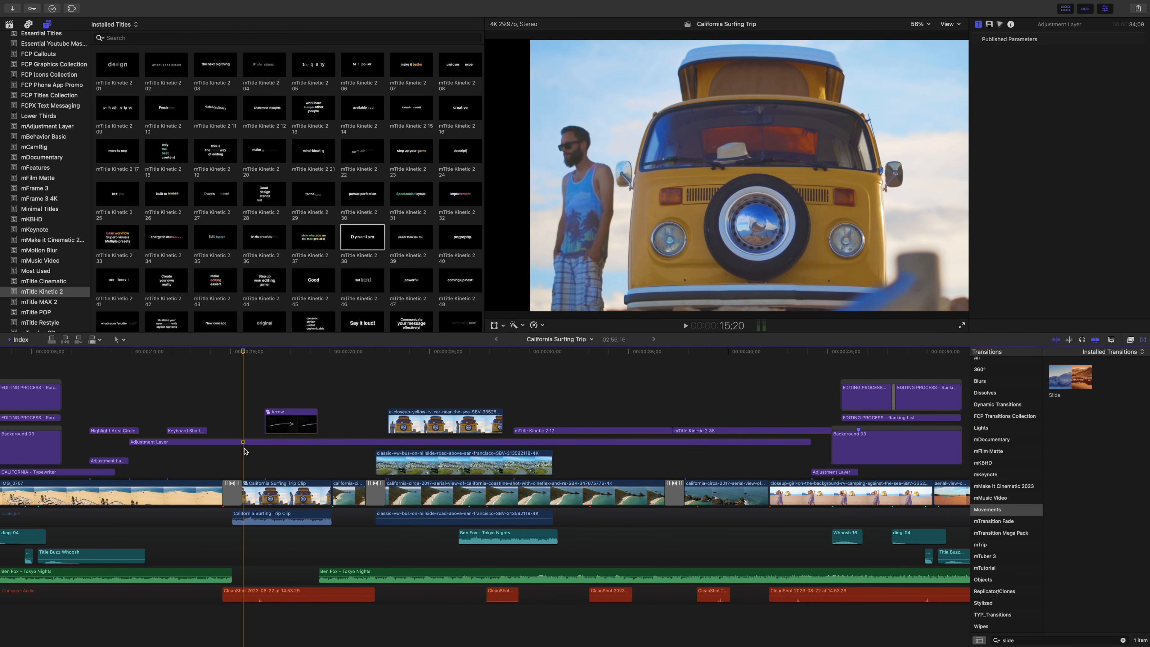
key(super+comma)
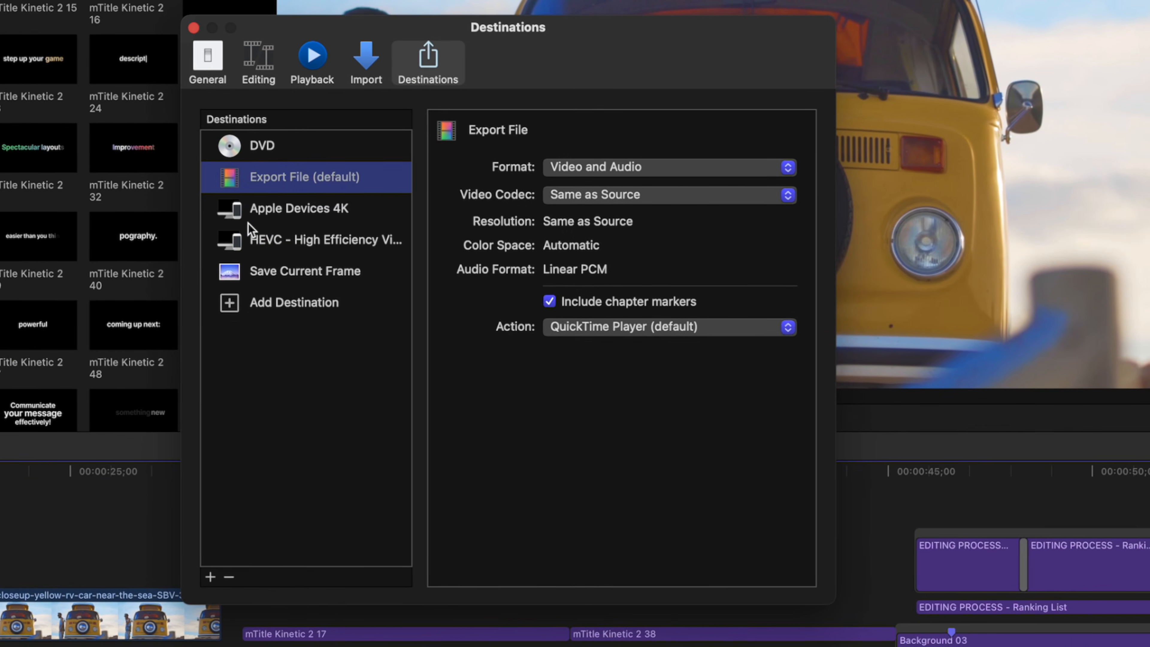
Step: Set Apple Devices 4K as the default export destination, close Destinations, and start an export
click(519, 232)
right_click(265, 219)
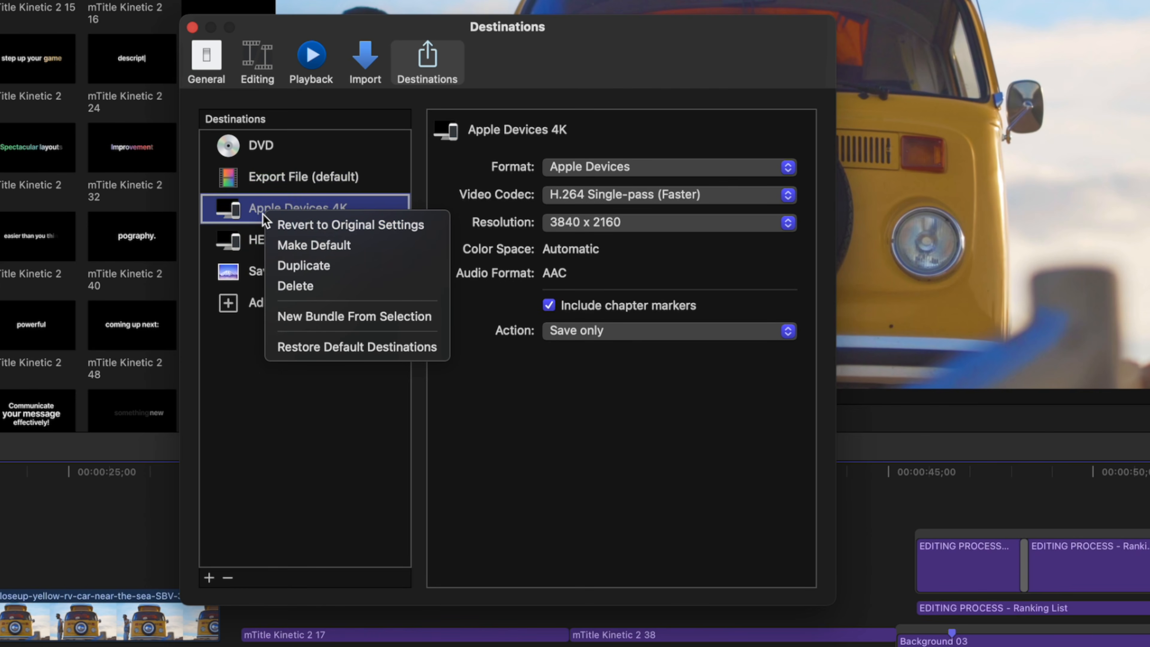
click(285, 246)
key(super+w)
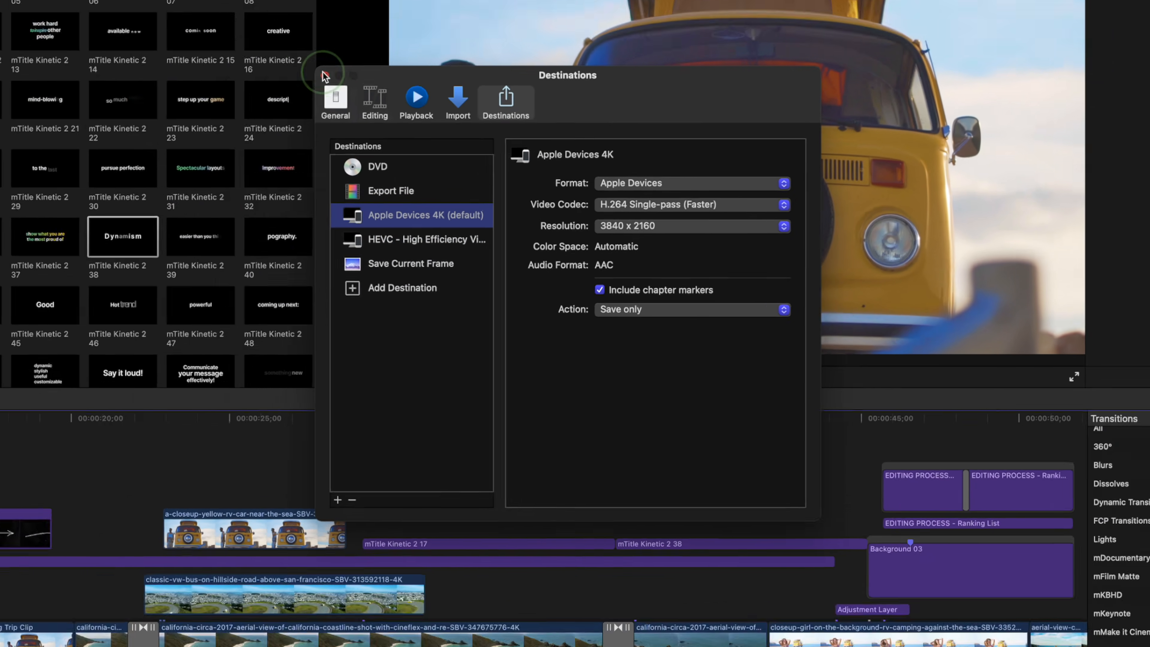
key(super+e)
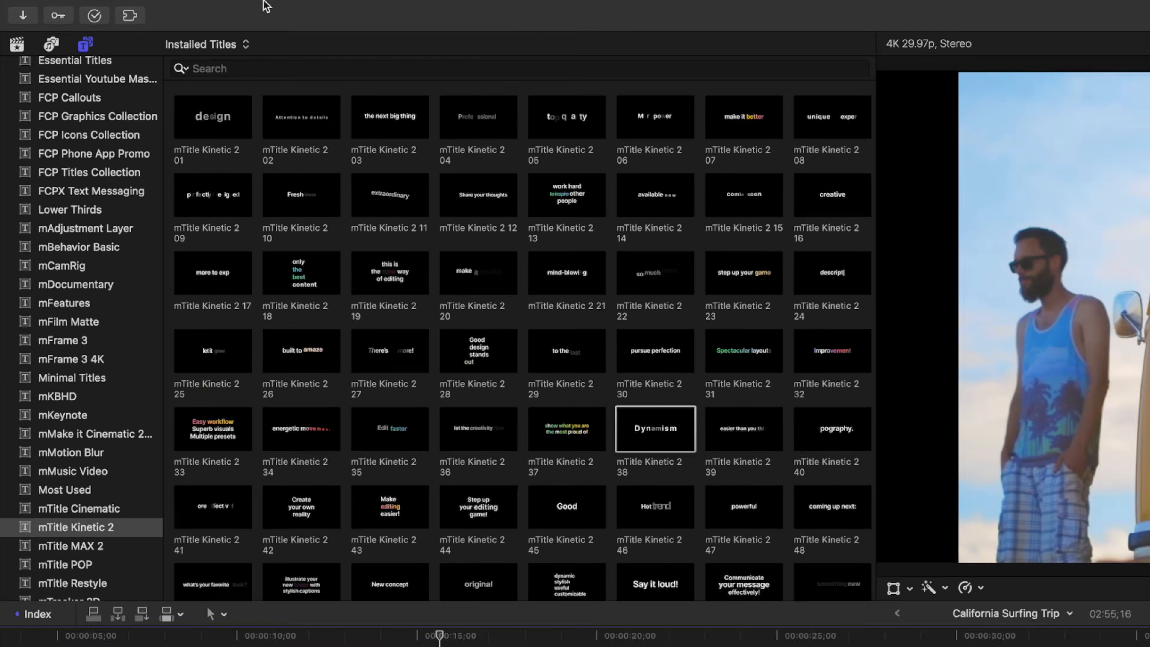
Step: In the Command Editor, duplicate the Default command set as a new set named 'FCP'
mouse_move(125, 3)
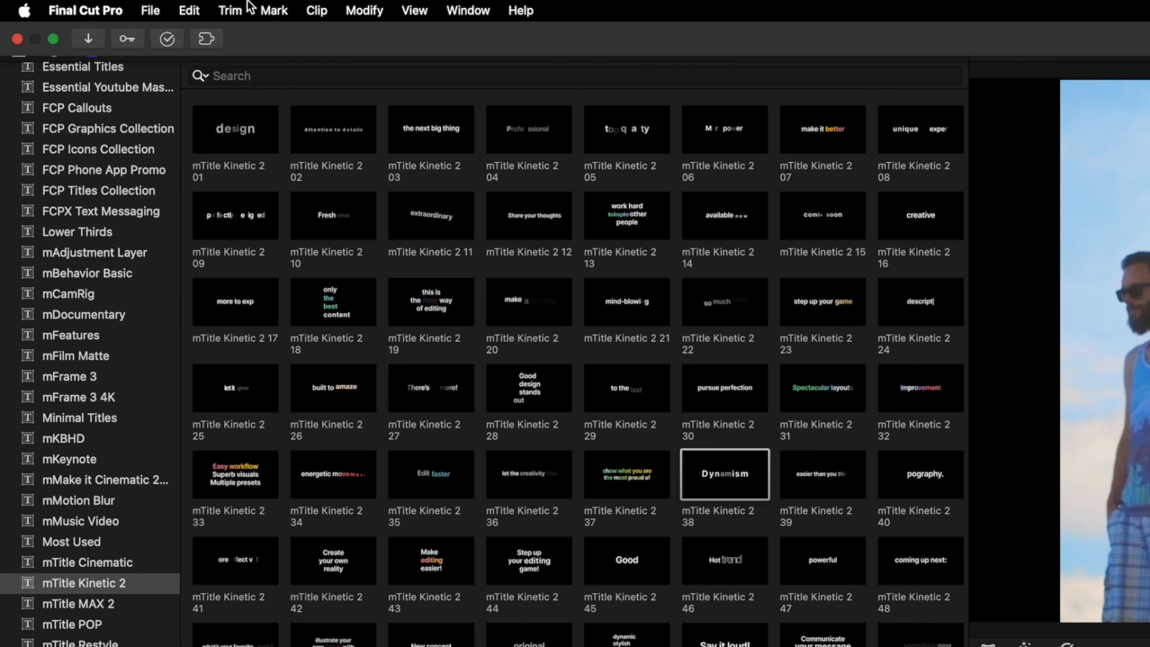
click(92, 16)
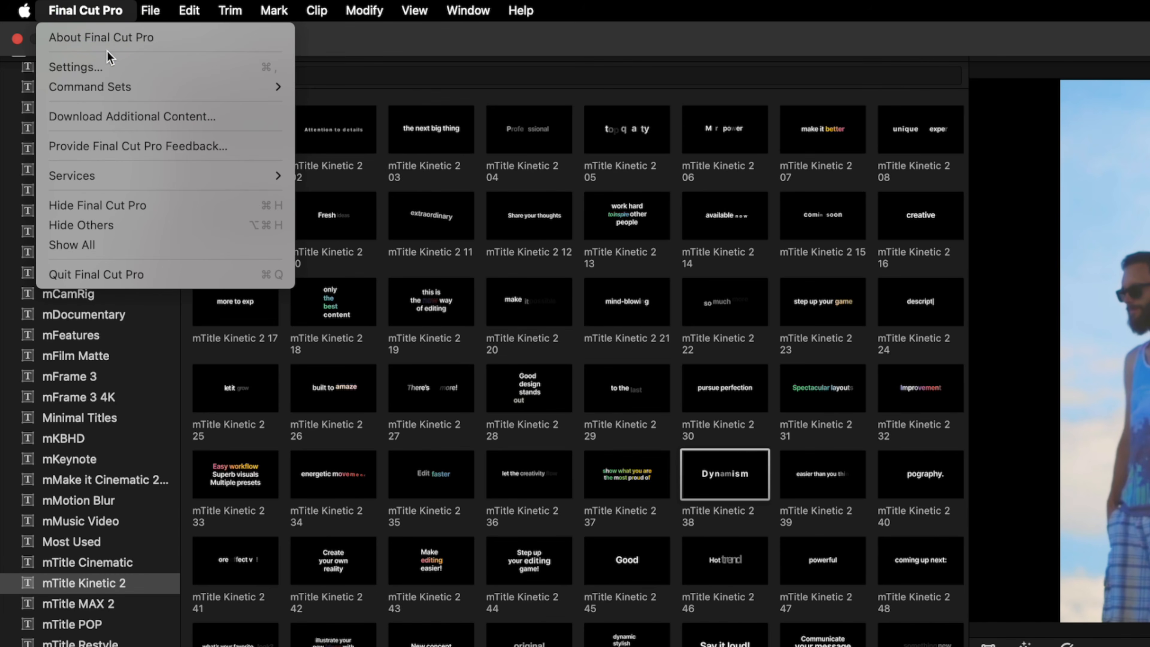
mouse_move(125, 86)
click(356, 89)
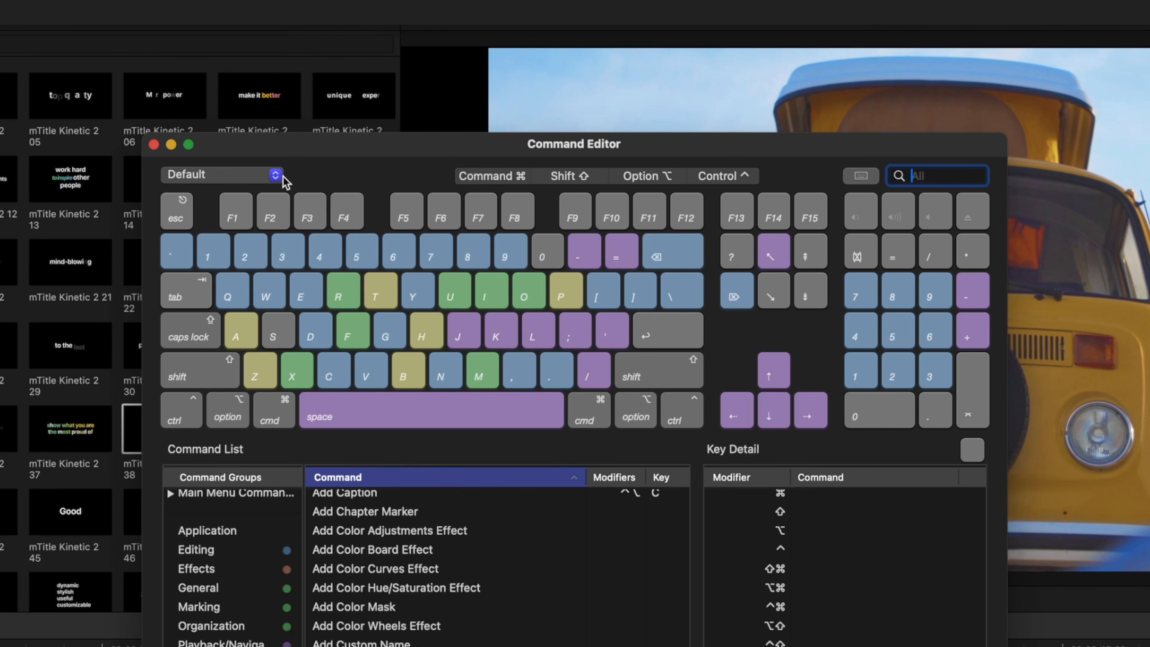
click(276, 176)
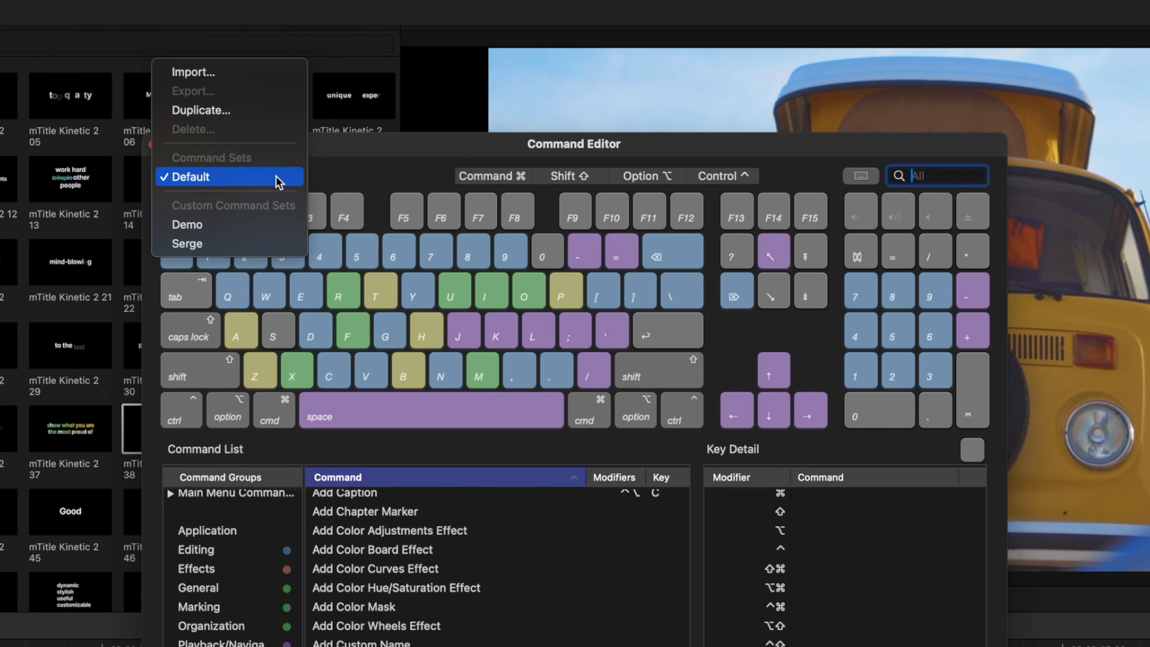
click(246, 111)
text(FCP)
key(Return)
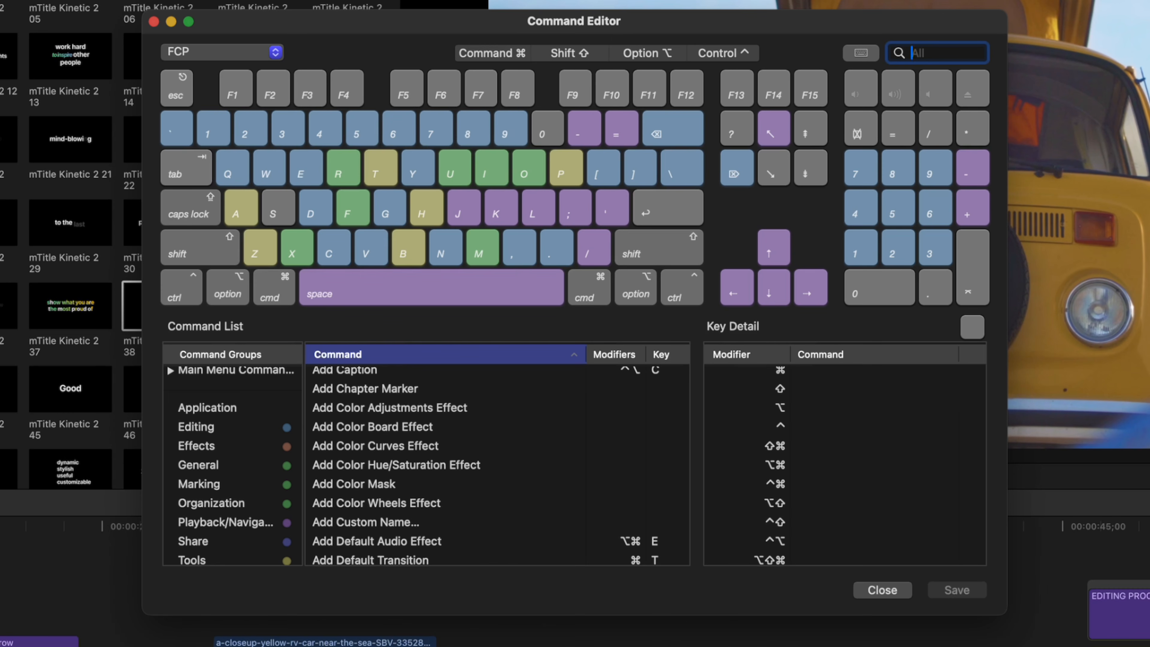
Step: Move the Blade command from Command-B to the B key alone
click(406, 253)
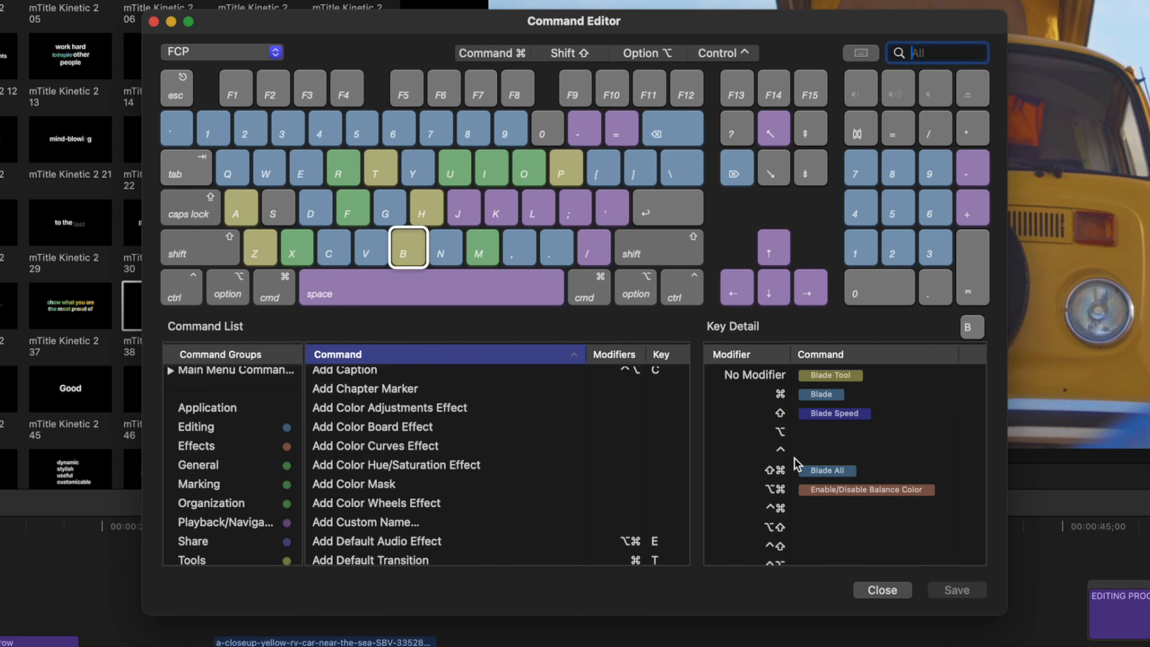
click(821, 394)
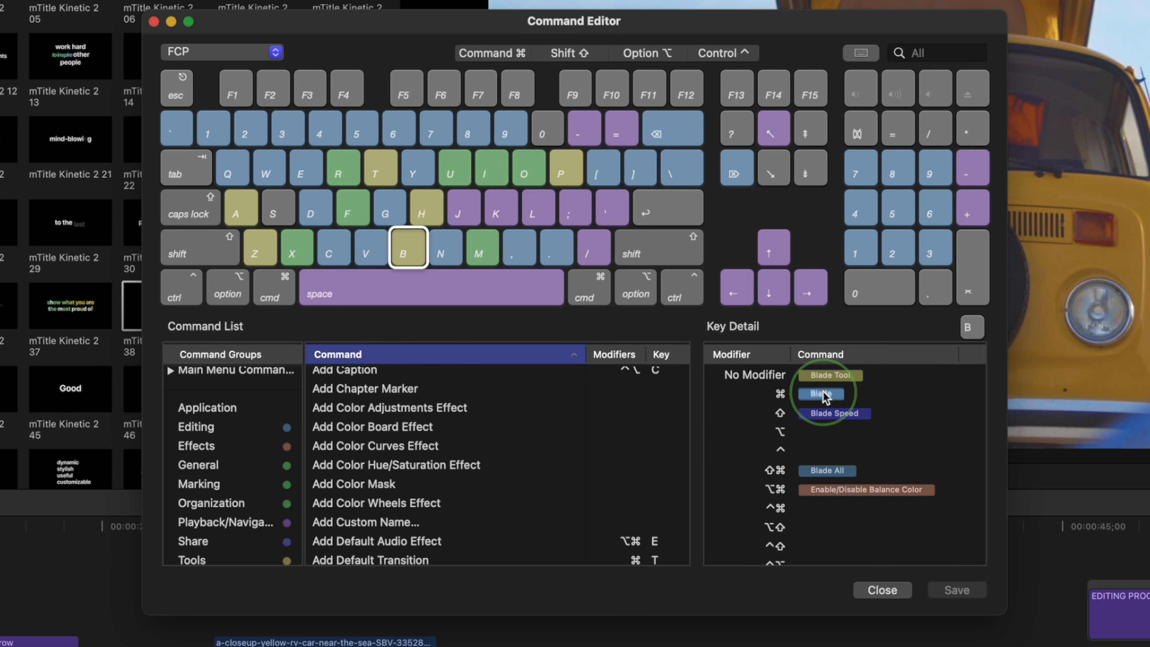
drag(821, 394, 821, 380)
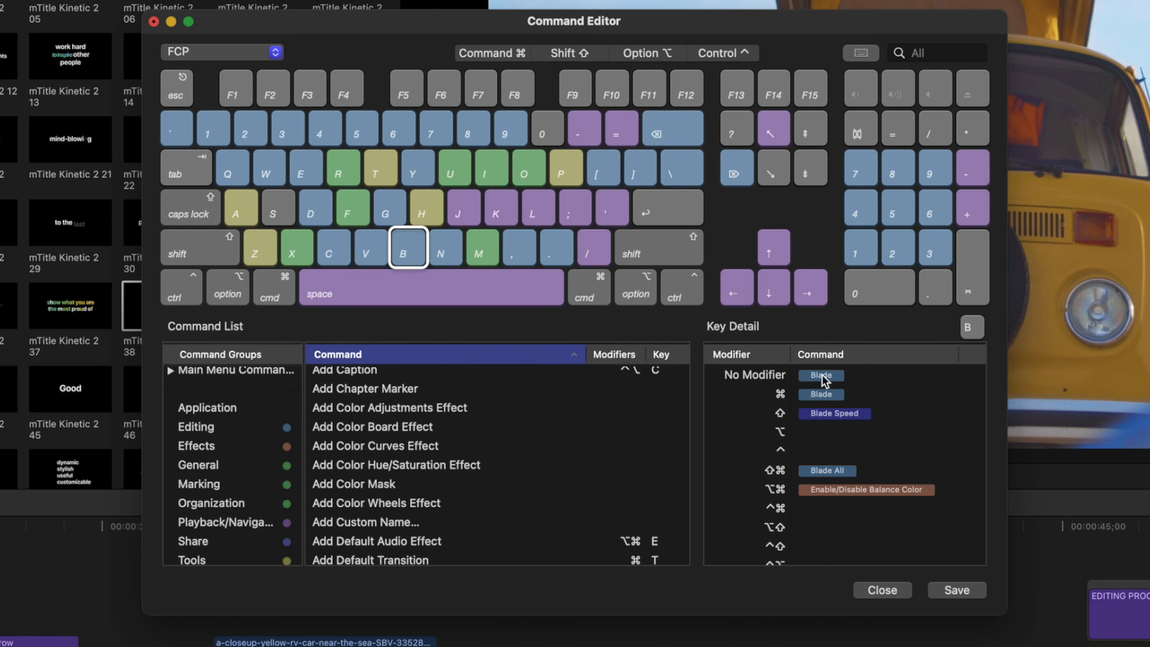
Step: Assign the Blade Tool to Command-B via a 'blade tool' search, then clear the search
click(934, 52)
text(blade tool)
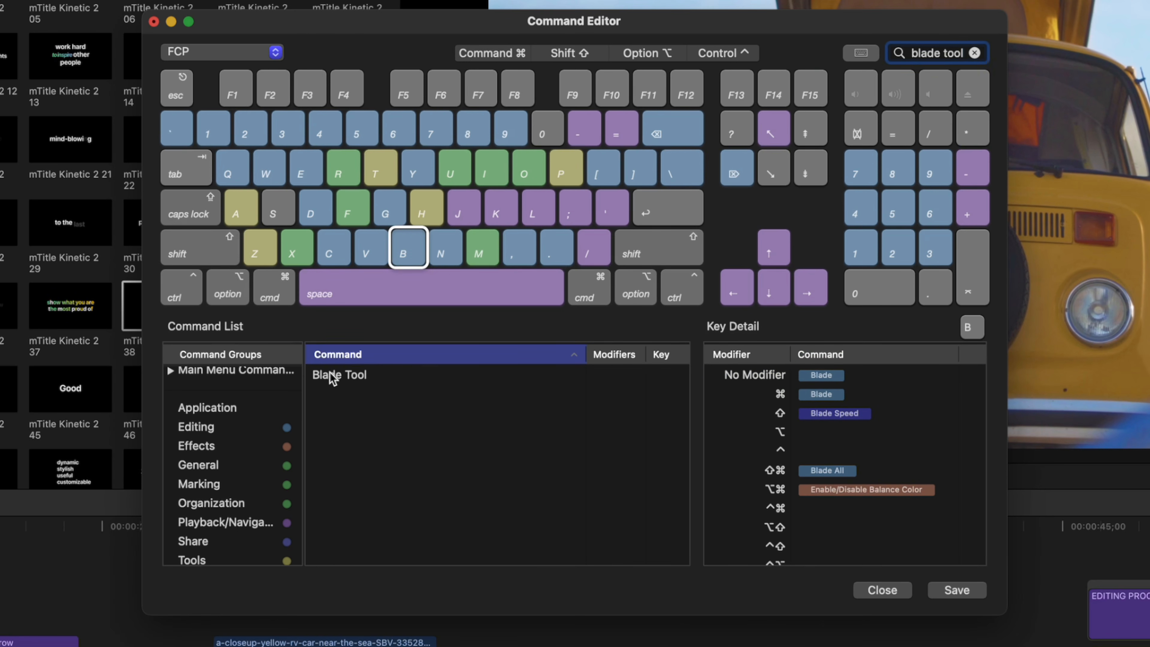
drag(333, 378, 824, 394)
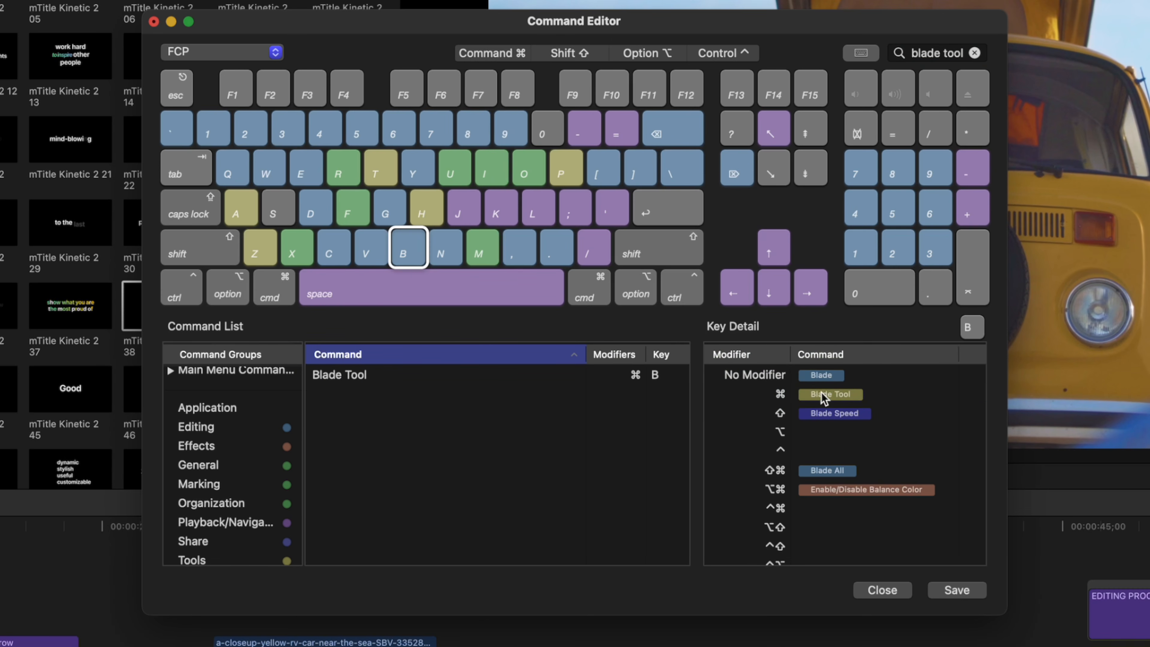
click(974, 53)
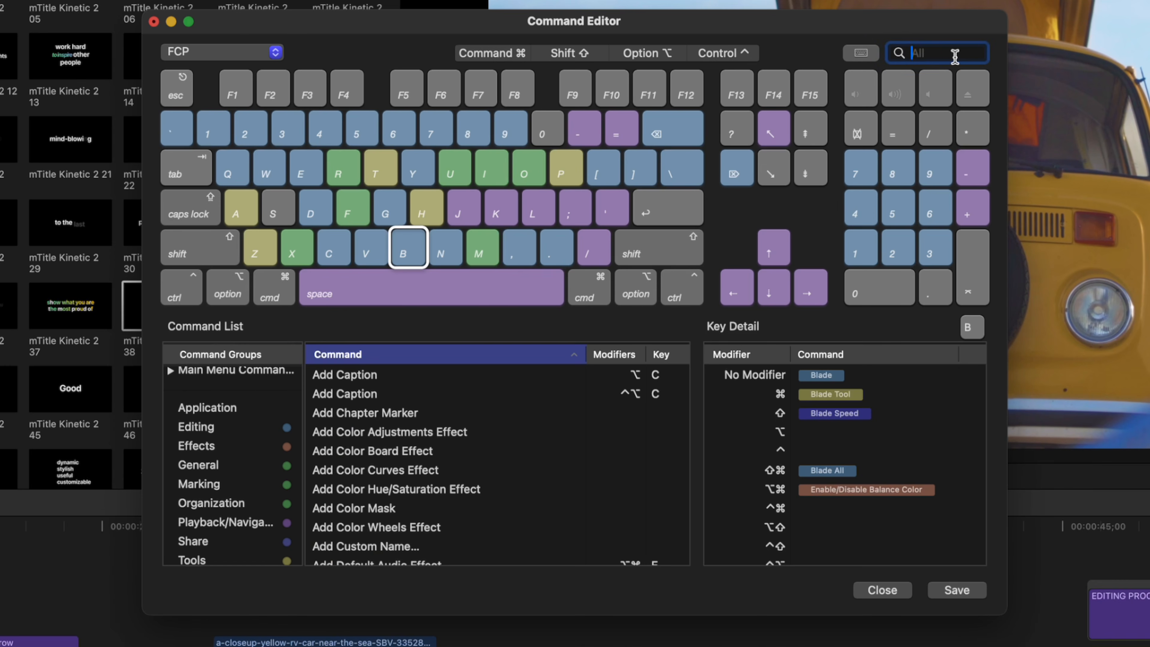
text(scrolling)
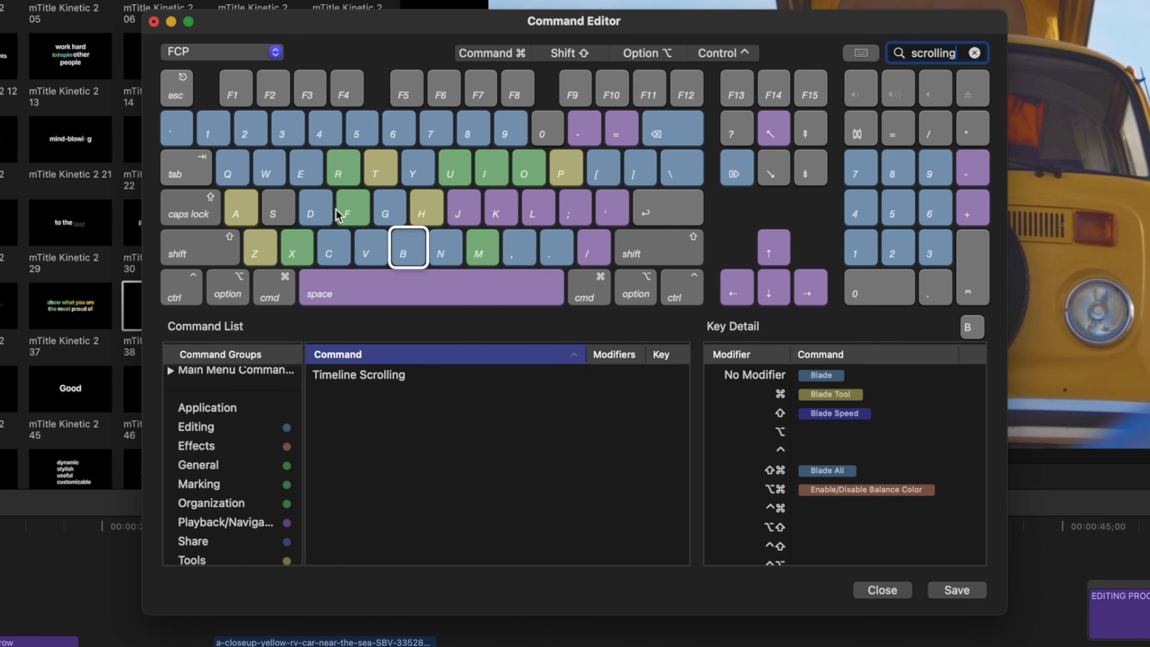
Step: Assign Timeline Scrolling to Command-S and save the shortcut changes
click(262, 214)
click(344, 376)
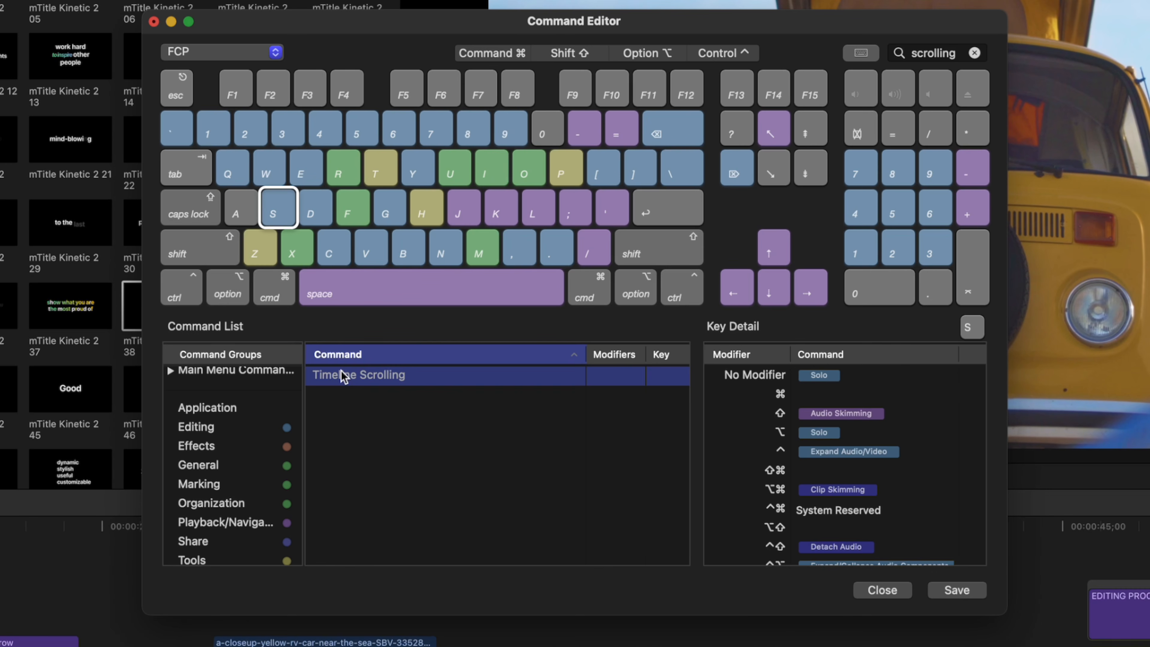
drag(344, 376, 834, 396)
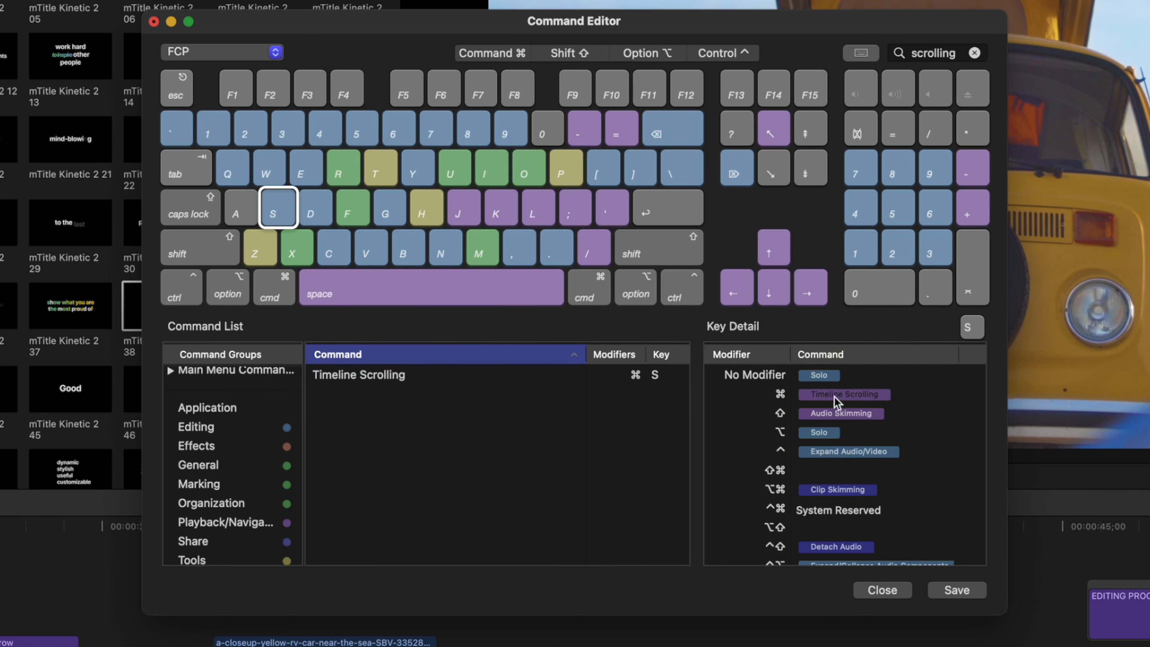
click(952, 590)
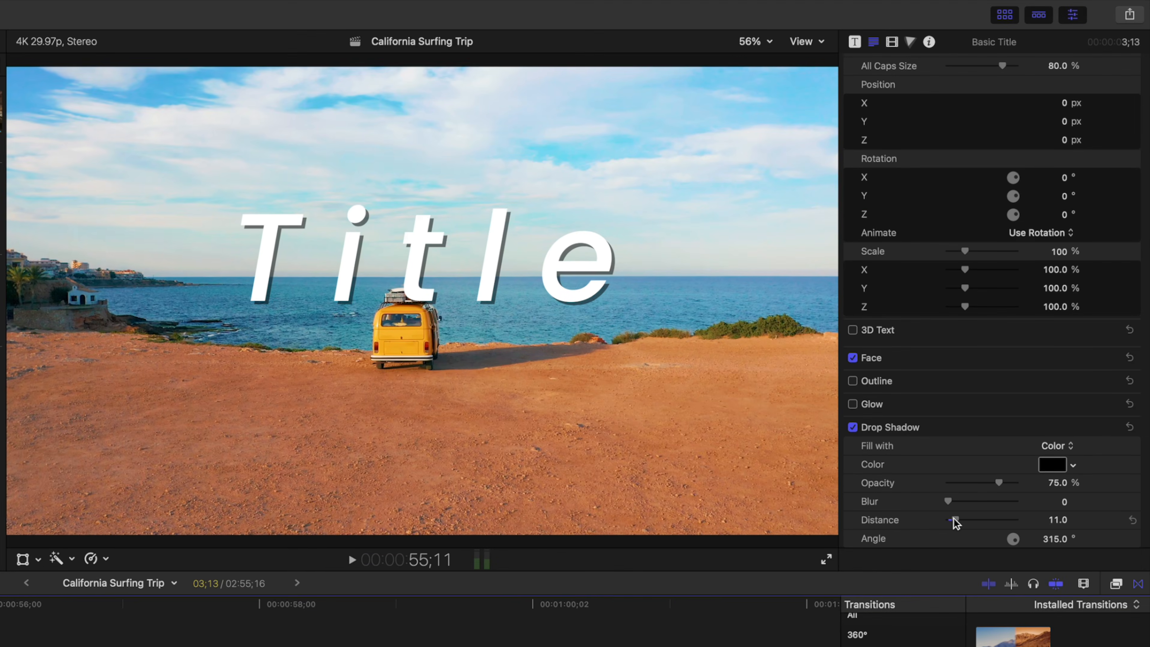
Step: Save the title's full format and appearance attributes as a 'Demo Text' preset
scroll(1058, 268, up, 8)
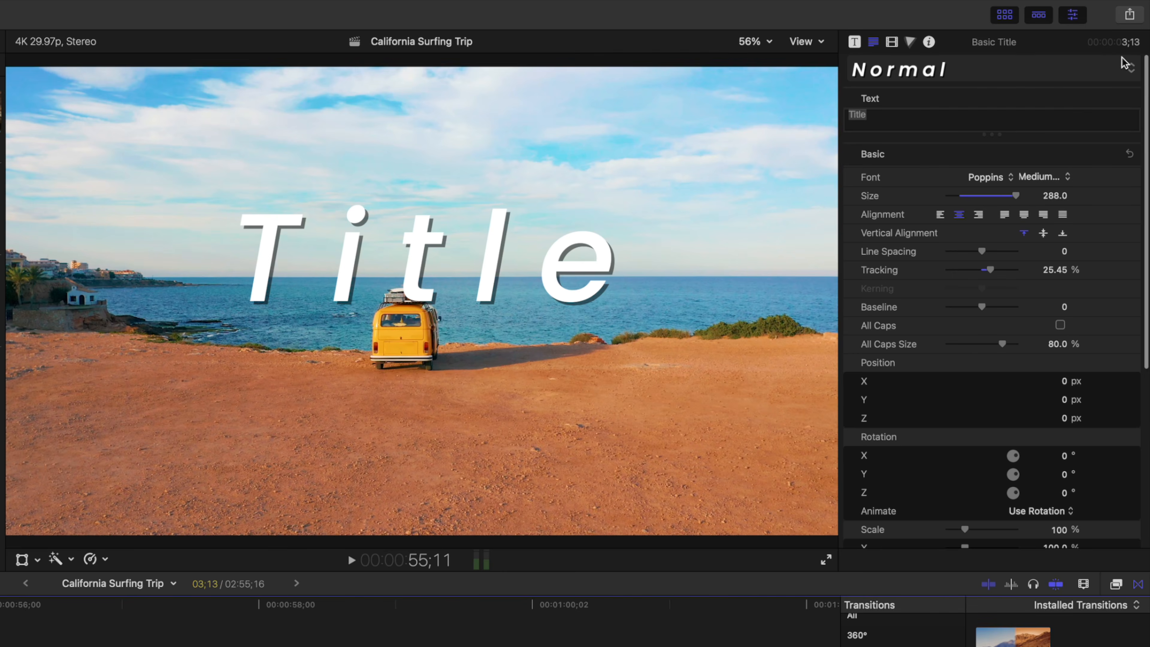
click(1129, 69)
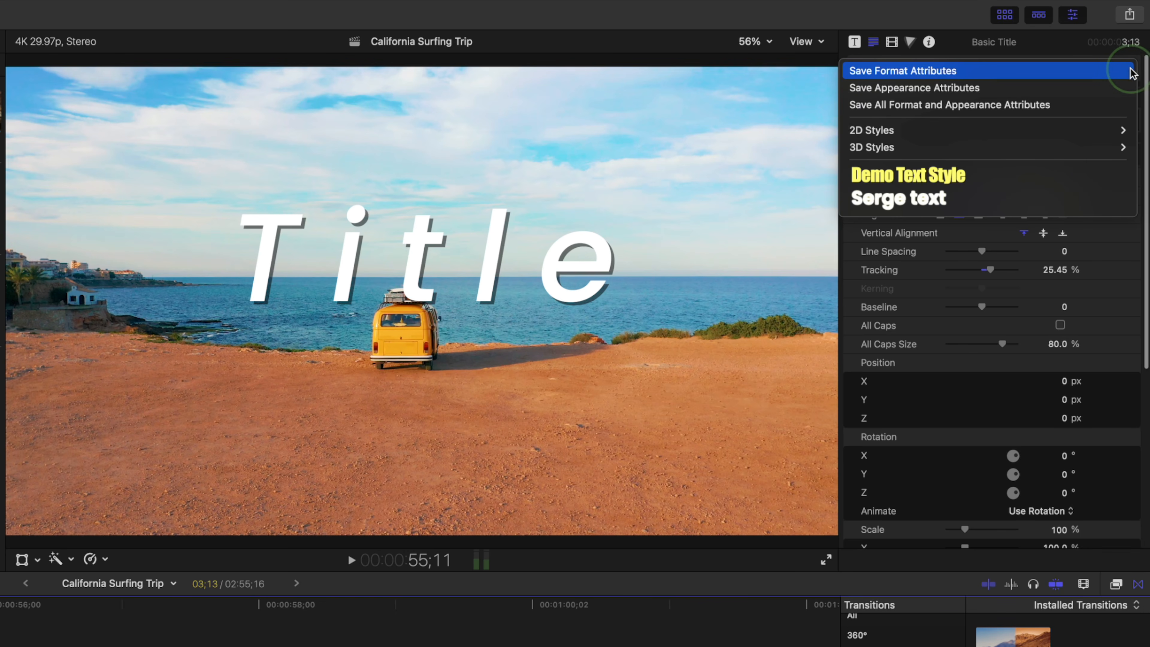
click(1107, 107)
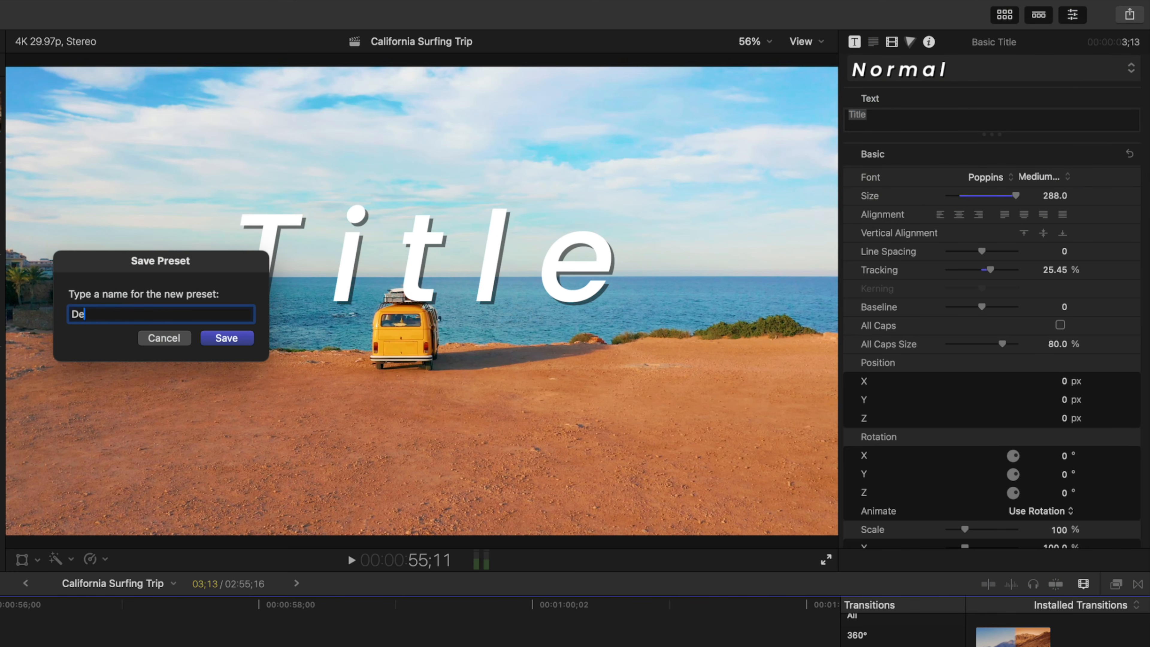
text(Demo Text)
key(Return)
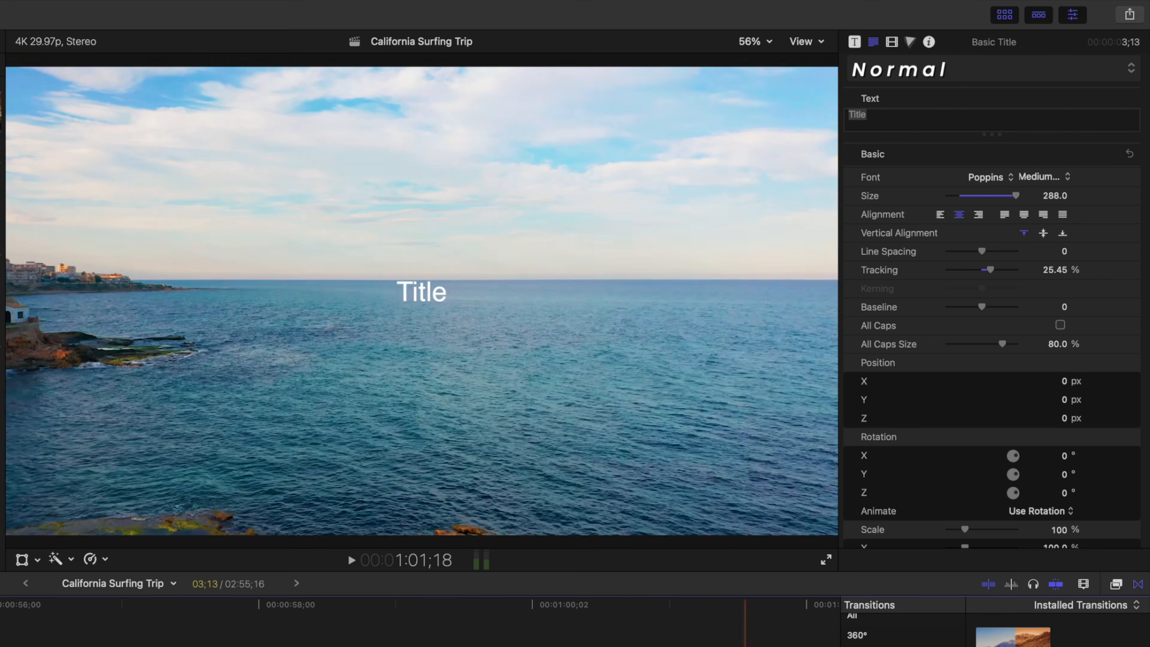
Step: Apply the Demo Text preset to the later Basic Title in the timeline
click(475, 646)
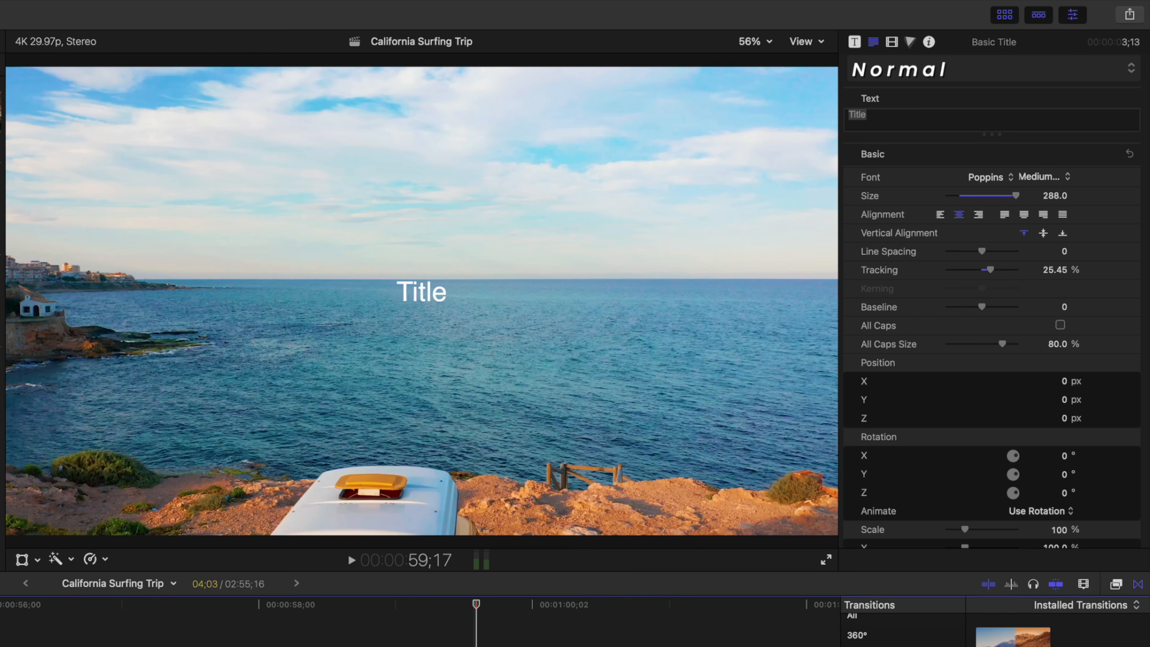
click(1124, 74)
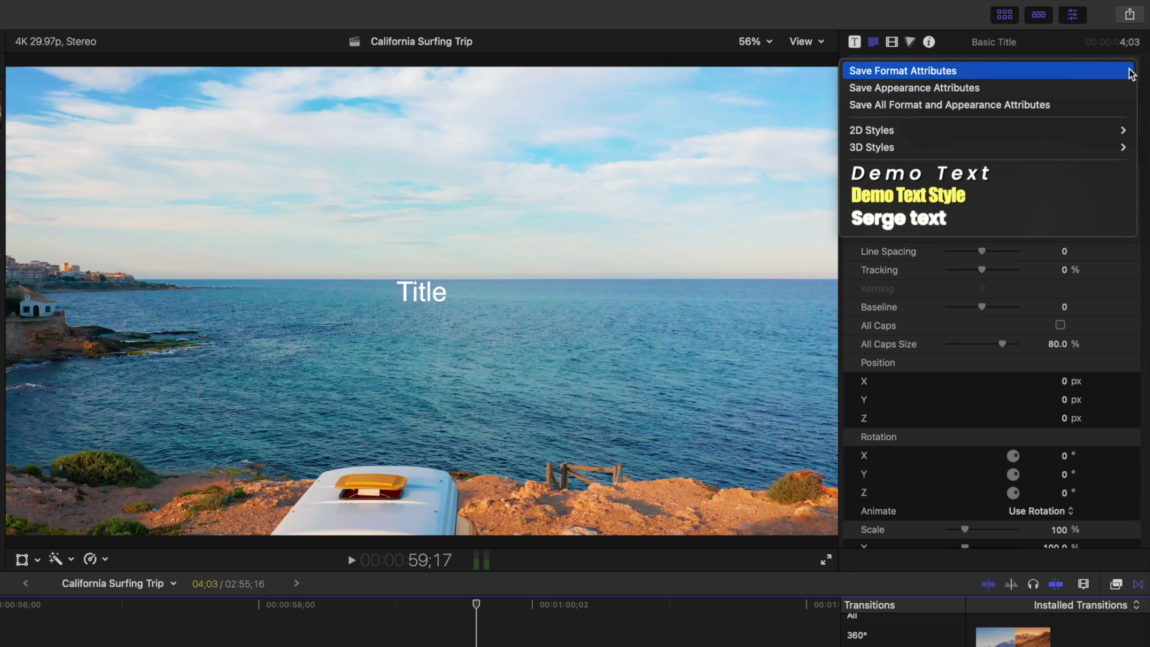
click(996, 176)
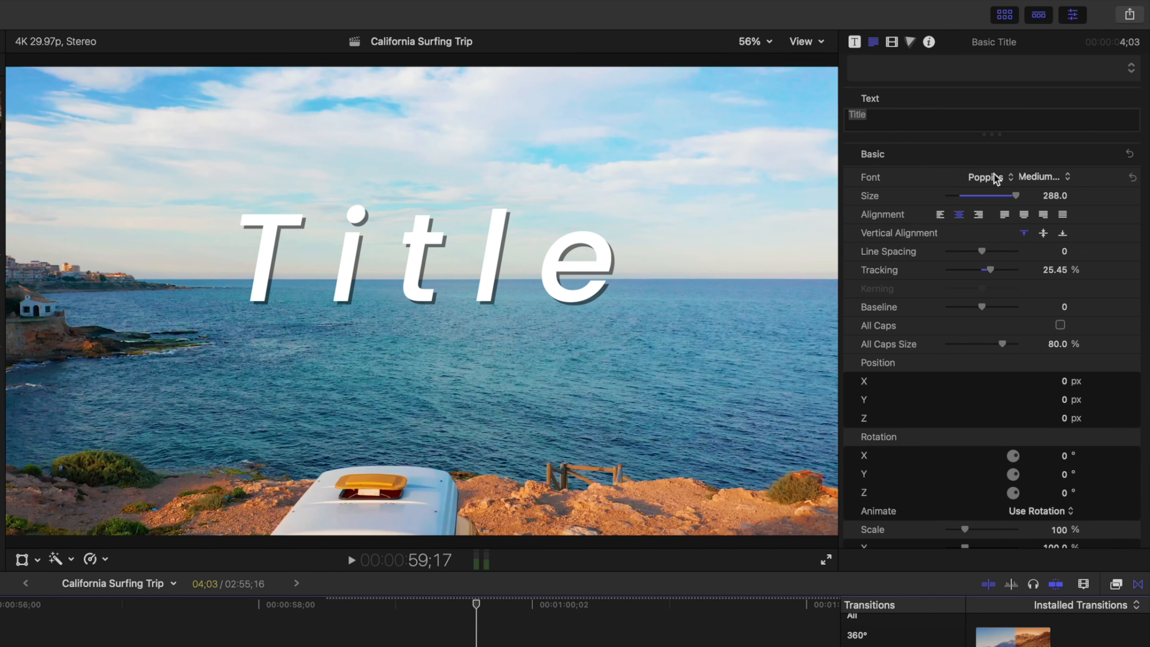